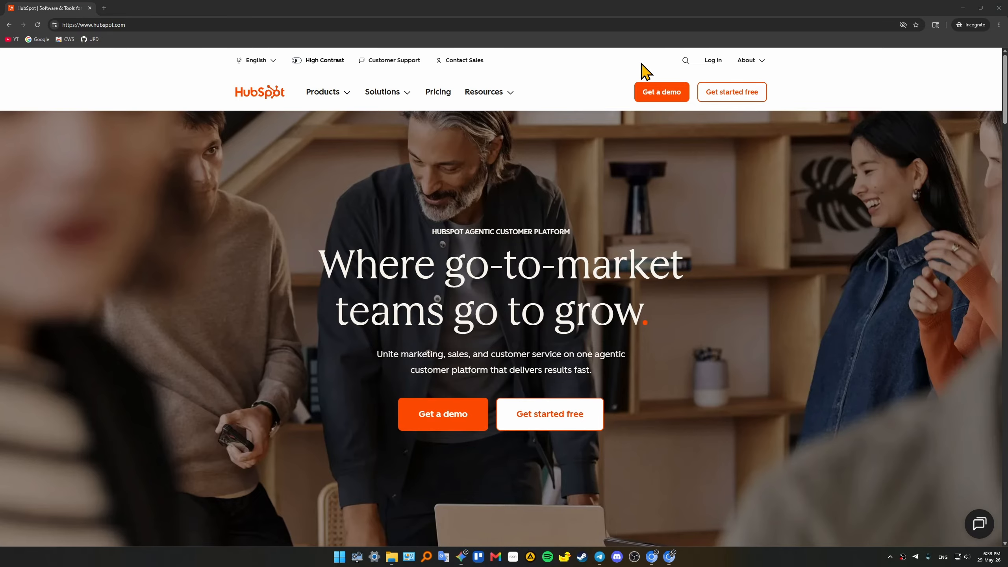
Examine the HubSpot homepage, including the Agentic Customer Platform overview and the product hub cards
{"action": "scroll", "coordinate": [598, 252], "scroll_direction": "down", "scroll_amount": 5}
{"action": "scroll", "coordinate": [598, 252], "scroll_direction": "up", "scroll_amount": 5}
{"action": "scroll", "coordinate": [713, 338], "scroll_direction": "down", "scroll_amount": 5}
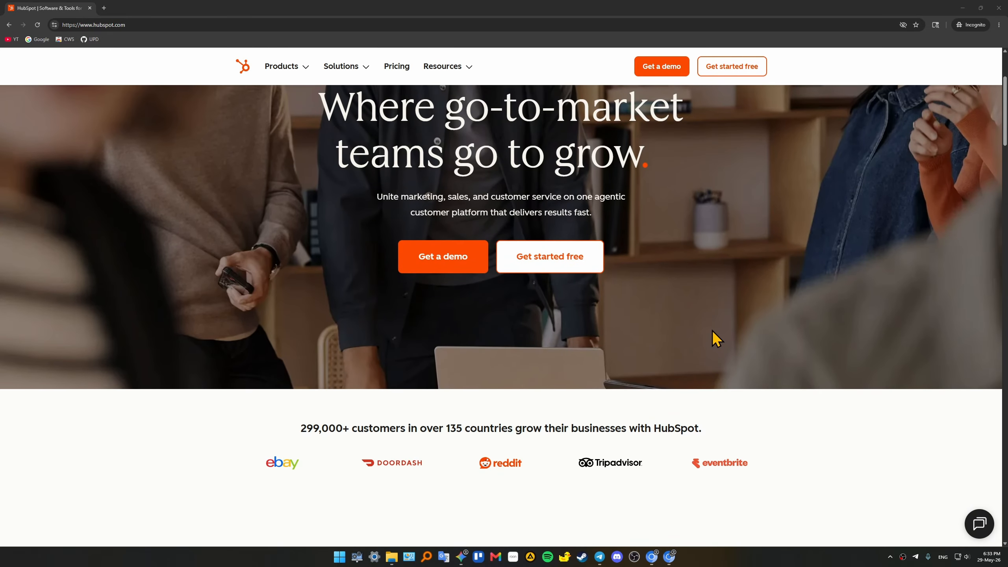
{"action": "scroll", "coordinate": [713, 314], "scroll_direction": "down", "scroll_amount": 1}
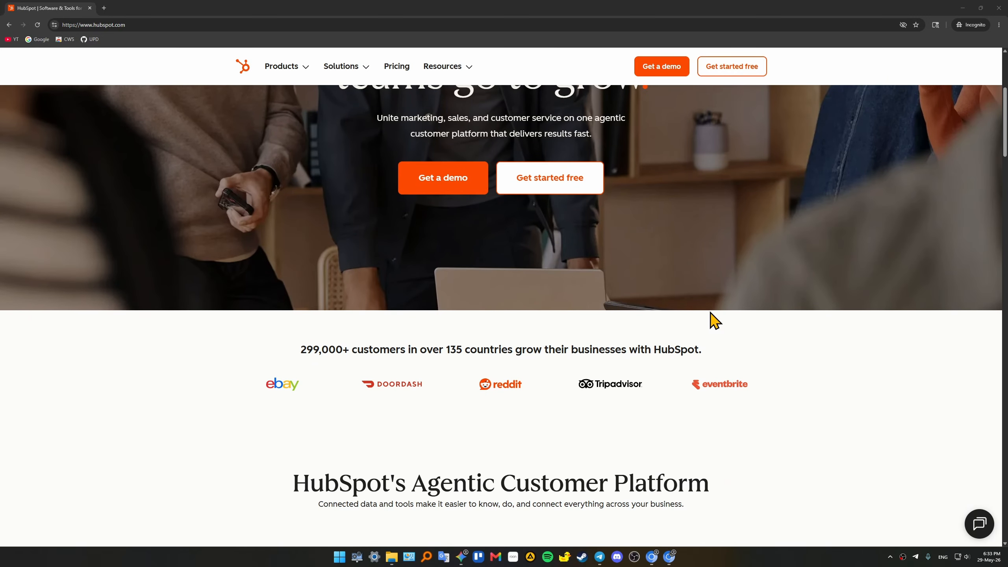
{"action": "scroll", "coordinate": [719, 310], "scroll_direction": "down", "scroll_amount": 4}
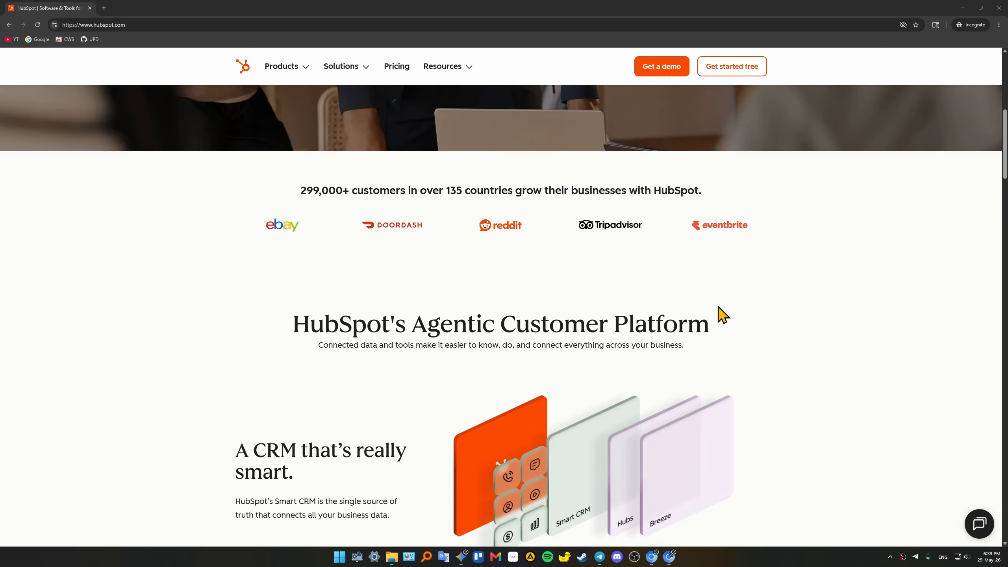
{"action": "scroll", "coordinate": [722, 314], "scroll_direction": "down", "scroll_amount": 2}
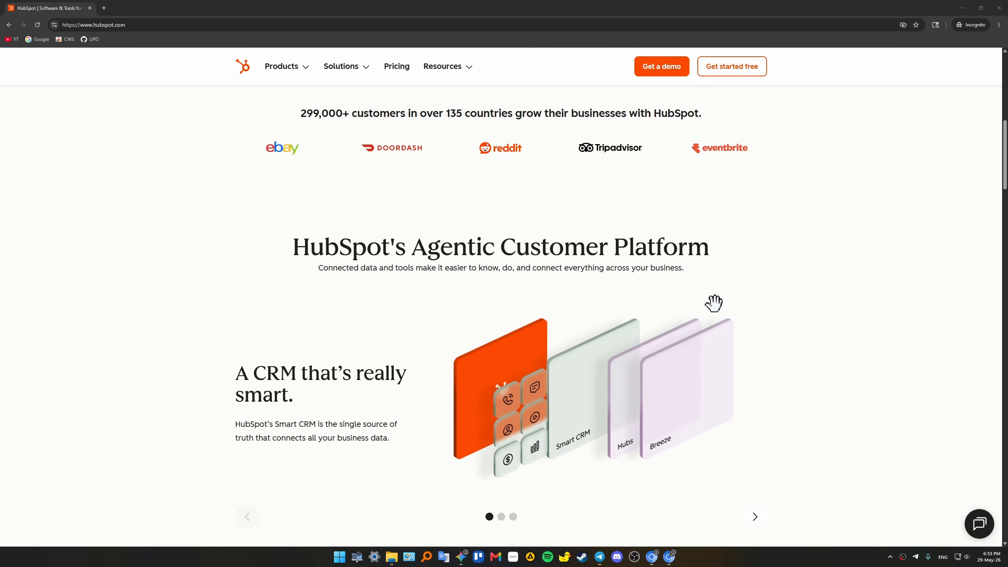
{"action": "scroll", "coordinate": [712, 302], "scroll_direction": "down", "scroll_amount": 5}
{"action": "scroll", "coordinate": [701, 297], "scroll_direction": "down", "scroll_amount": 3}
{"action": "scroll", "coordinate": [715, 305], "scroll_direction": "down", "scroll_amount": 1}
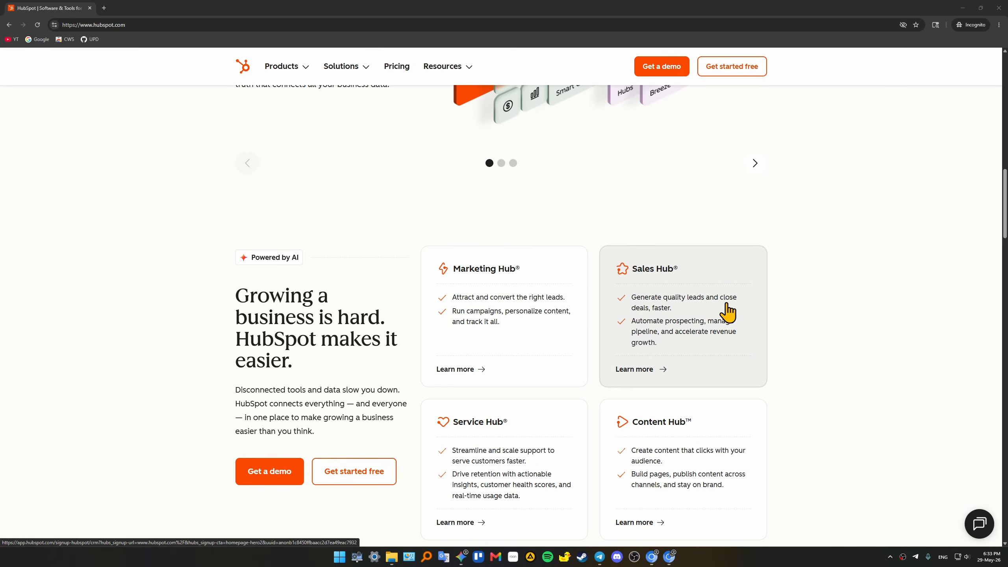
{"action": "scroll", "coordinate": [726, 310], "scroll_direction": "up", "scroll_amount": 5}
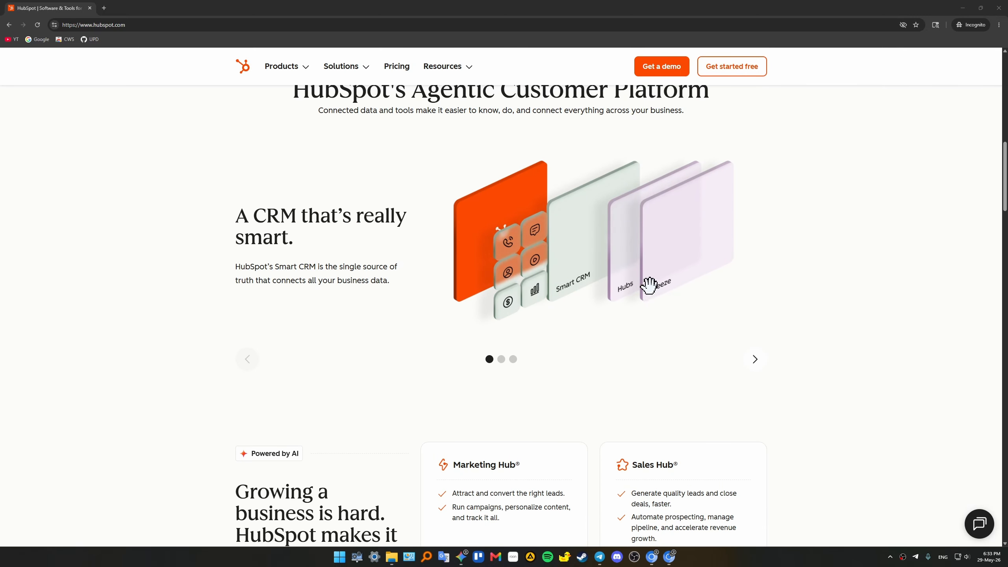
{"action": "scroll", "coordinate": [671, 284], "scroll_direction": "down", "scroll_amount": 5}
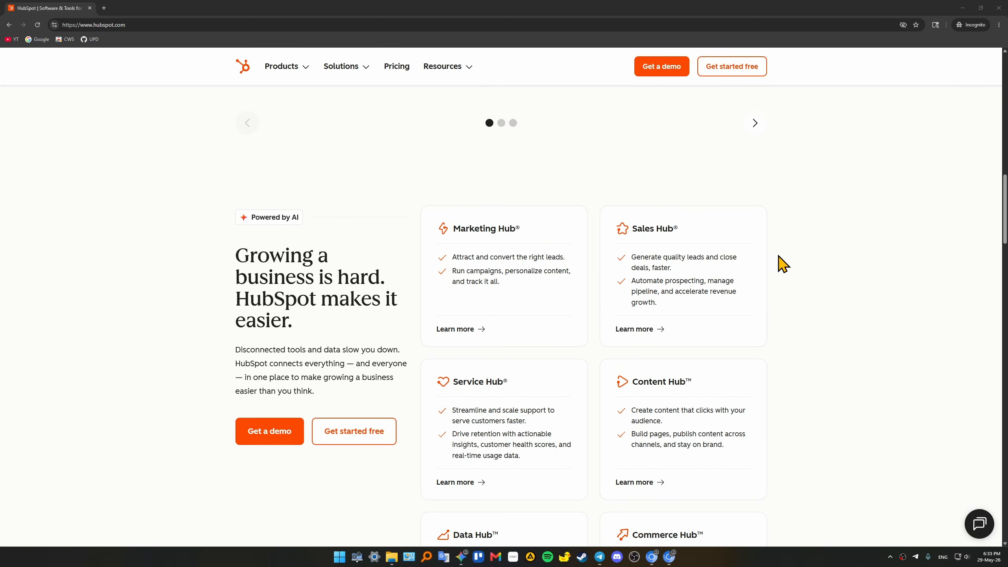
{"action": "scroll", "coordinate": [834, 286], "scroll_direction": "up", "scroll_amount": 15}
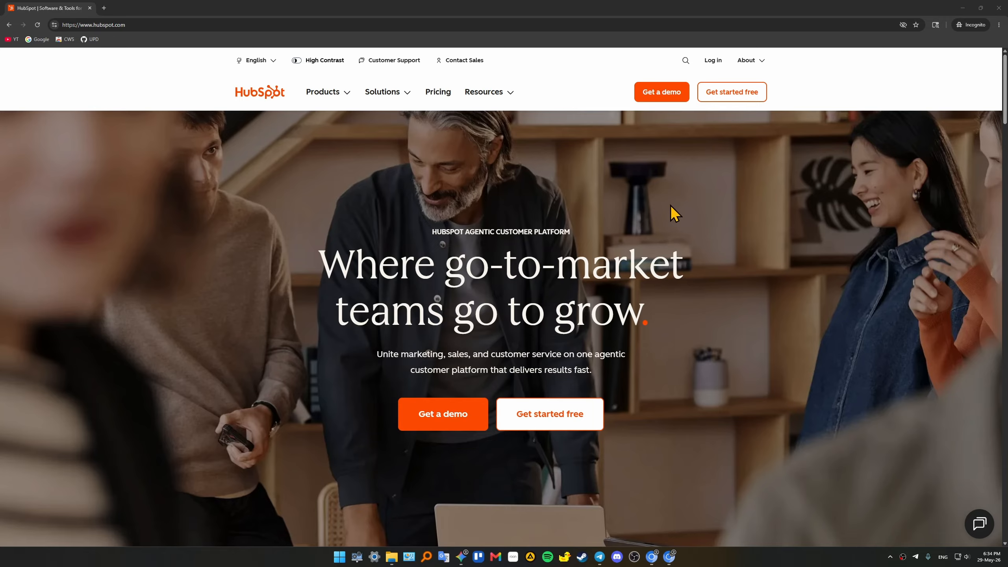
View the free account sign-up page and its registration options, and return to the homepage
{"action": "left_click", "coordinate": [719, 99]}
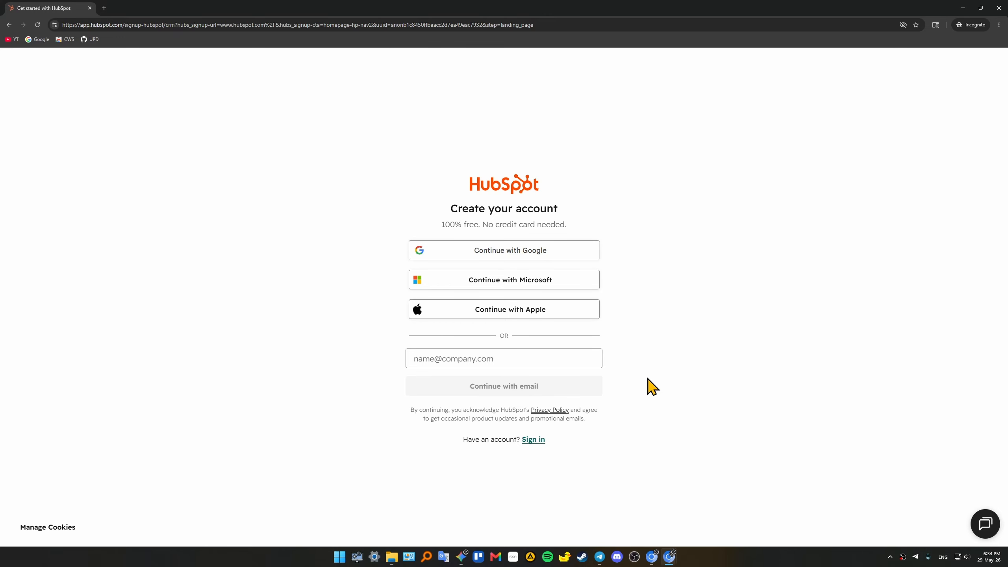
{"action": "left_click", "coordinate": [493, 358]}
{"action": "left_click", "coordinate": [732, 370]}
{"action": "key", "text": "alt+Left"}
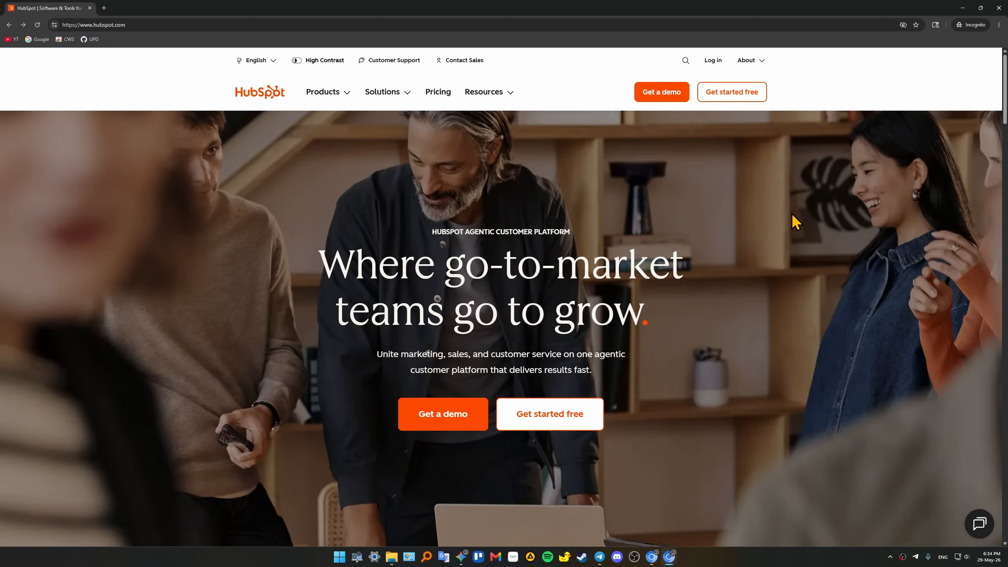
Switch to the logged-in HubSpot account and open the Contacts object settings, dismissing the object navigation tip
{"action": "key", "text": "alt+Tab"}
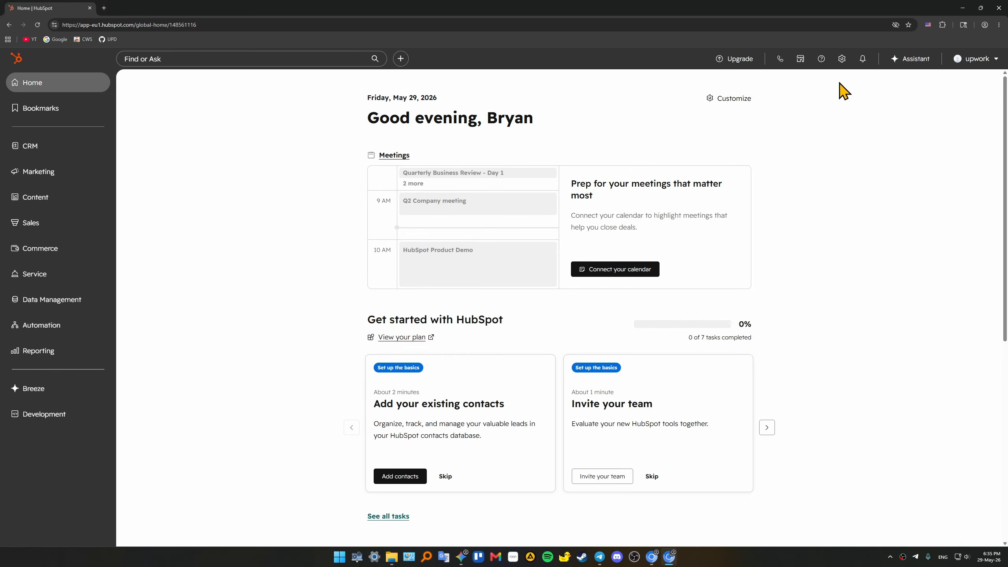
{"action": "left_click", "coordinate": [842, 59]}
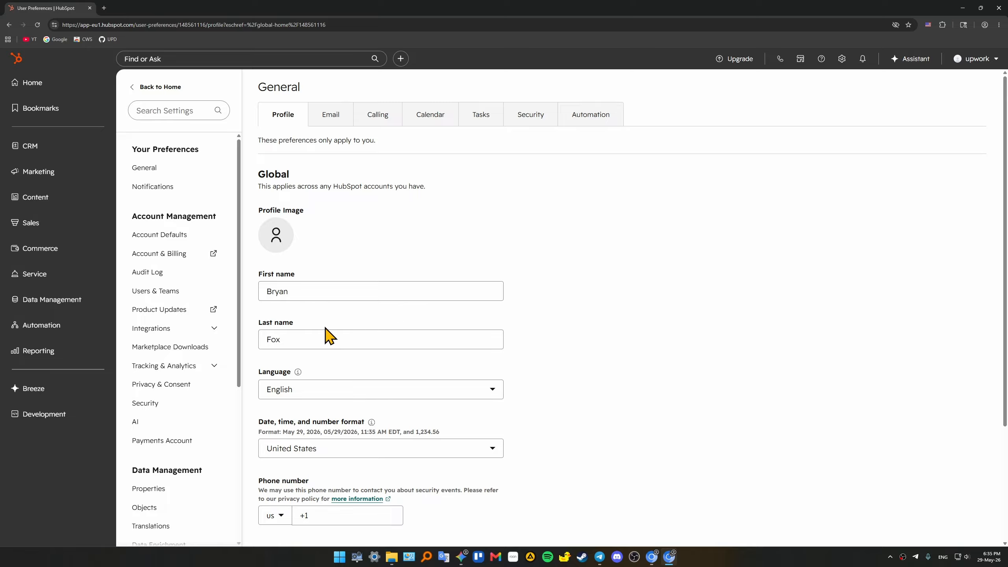
{"action": "scroll", "coordinate": [153, 443], "scroll_direction": "down", "scroll_amount": 2}
{"action": "left_click", "coordinate": [154, 442]}
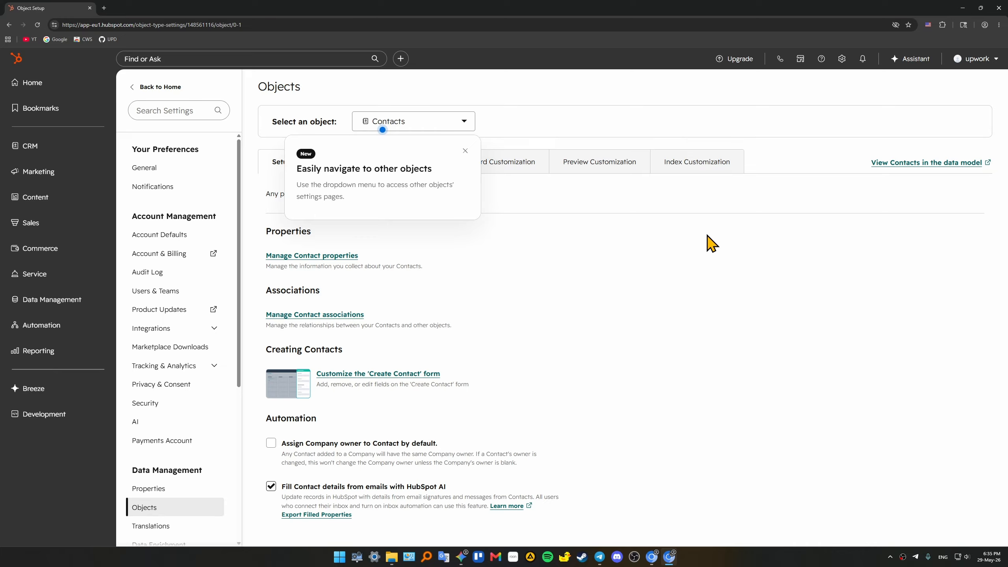
{"action": "left_click", "coordinate": [465, 151]}
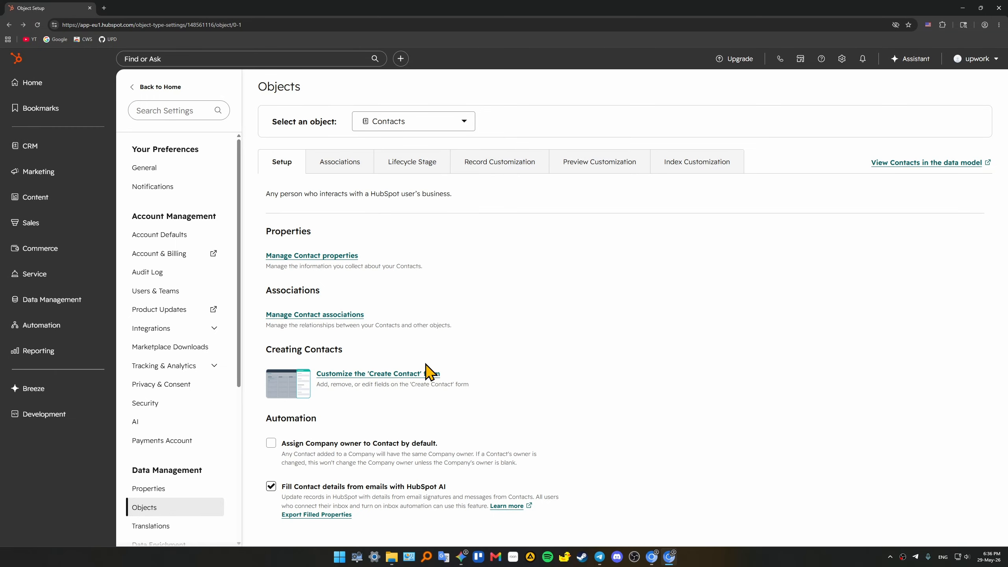
Open the account's Security settings and review the login methods, single sign-on, 2FA and account restriction options
{"action": "left_click", "coordinate": [193, 408]}
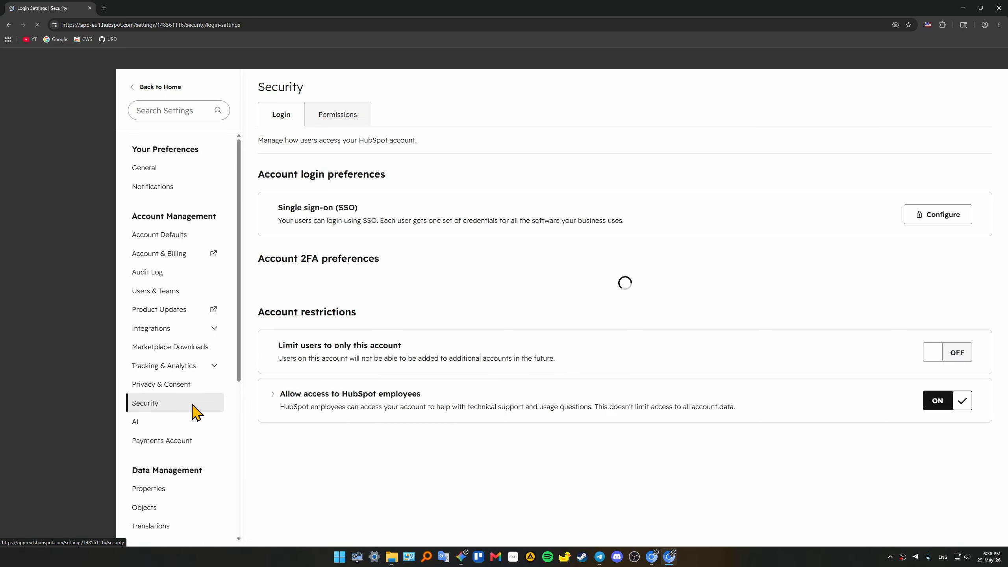
{"action": "scroll", "coordinate": [669, 303], "scroll_direction": "down", "scroll_amount": 1}
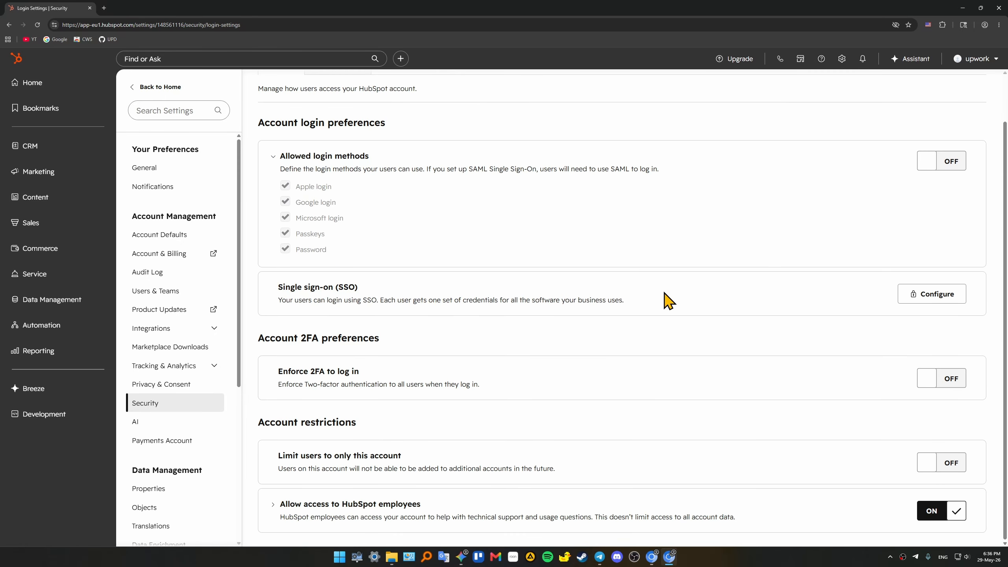
{"action": "scroll", "coordinate": [667, 294], "scroll_direction": "up", "scroll_amount": 1}
{"action": "scroll", "coordinate": [665, 283], "scroll_direction": "down", "scroll_amount": 1}
{"action": "scroll", "coordinate": [506, 324], "scroll_direction": "up", "scroll_amount": 1}
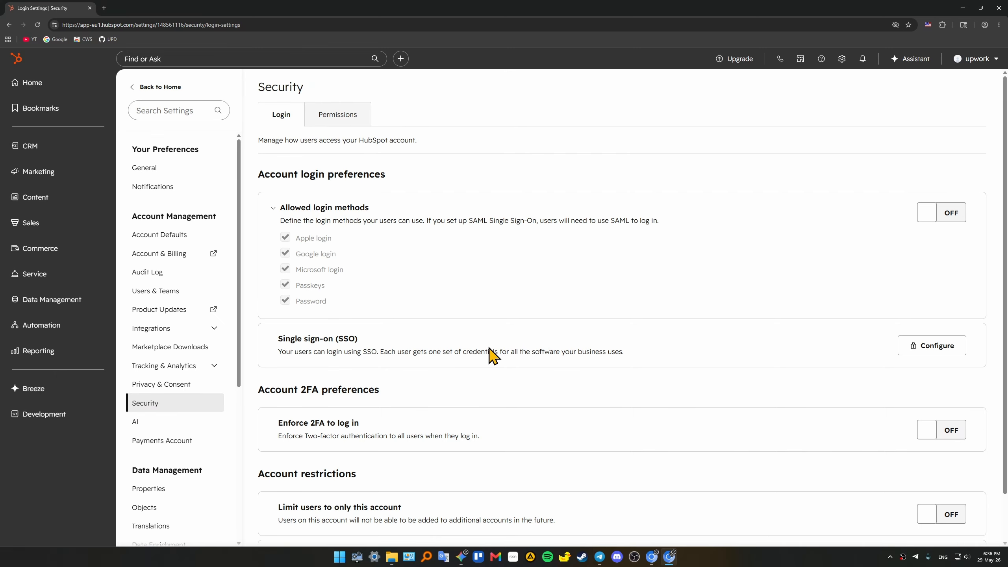
{"action": "scroll", "coordinate": [476, 375], "scroll_direction": "down", "scroll_amount": 1}
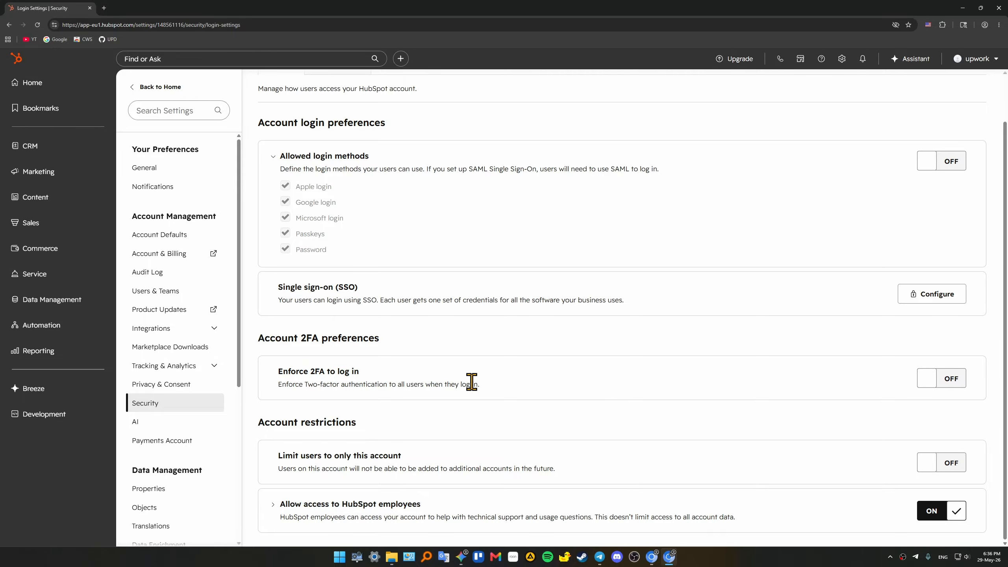
Bring up the request to enforce 2FA for all users at login and decline it
{"action": "left_click", "coordinate": [952, 381]}
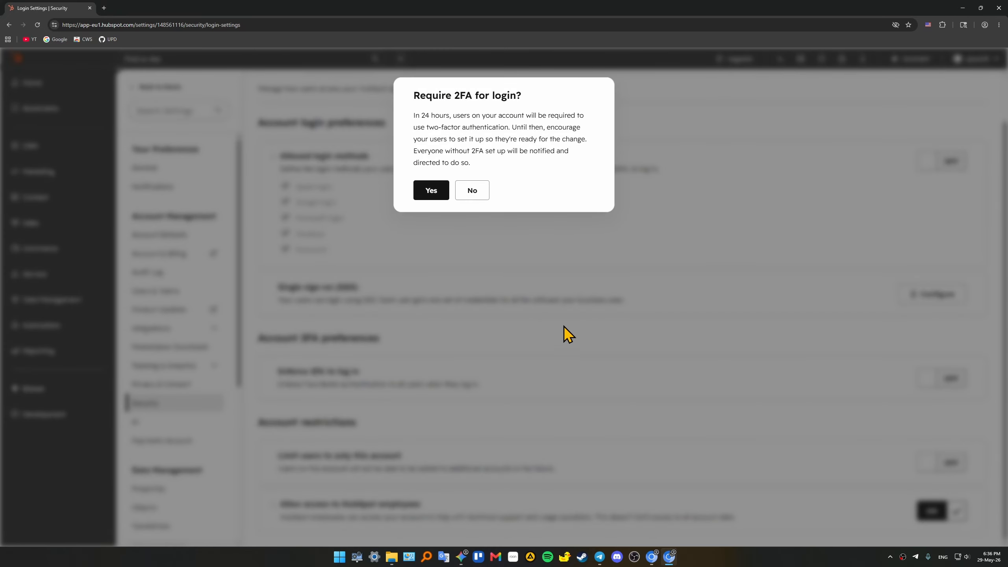
{"action": "left_click", "coordinate": [478, 199]}
{"action": "scroll", "coordinate": [679, 316], "scroll_direction": "up", "scroll_amount": 1}
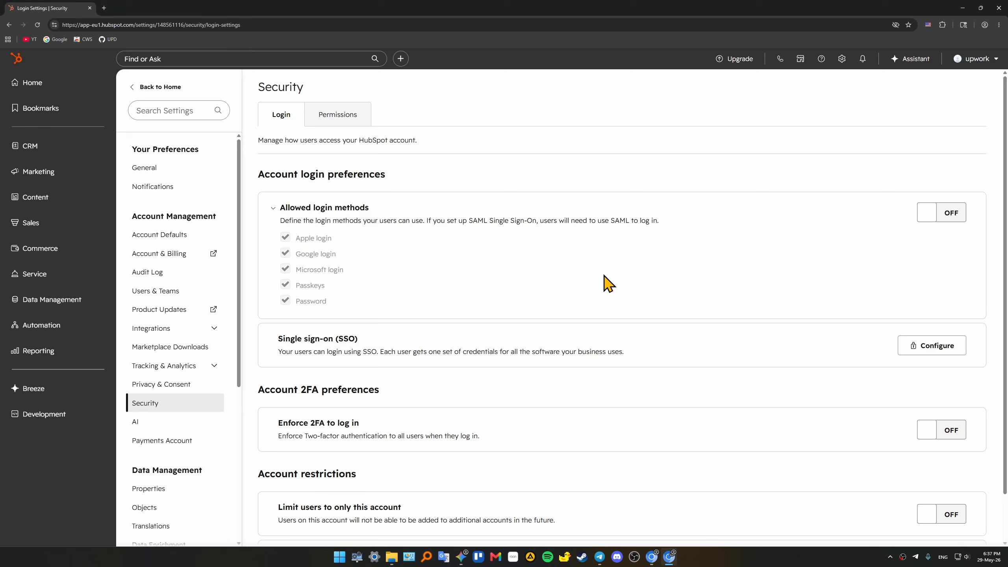
Return to the account home and open the CRM contacts list
{"action": "left_click", "coordinate": [56, 92]}
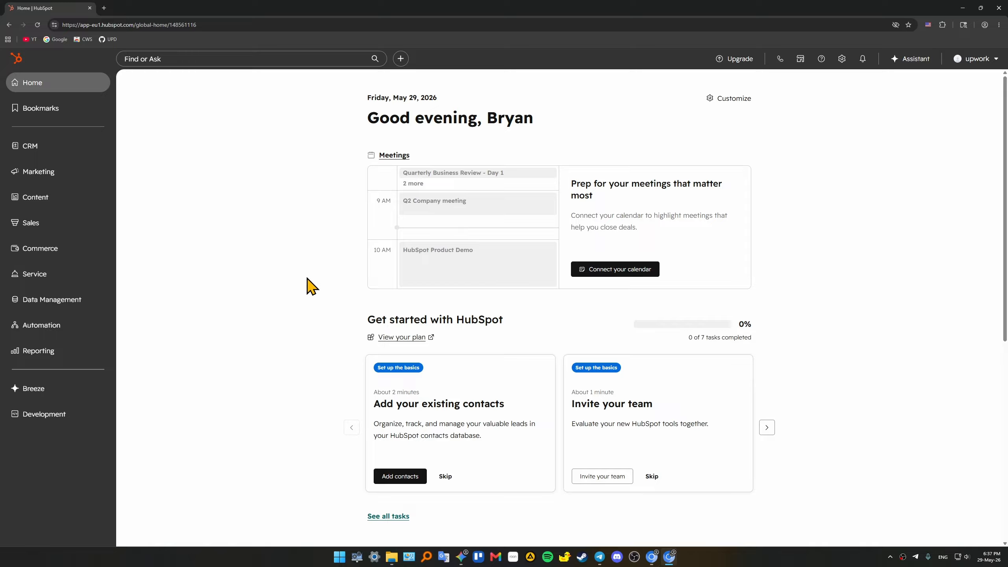
{"action": "mouse_move", "coordinate": [80, 151]}
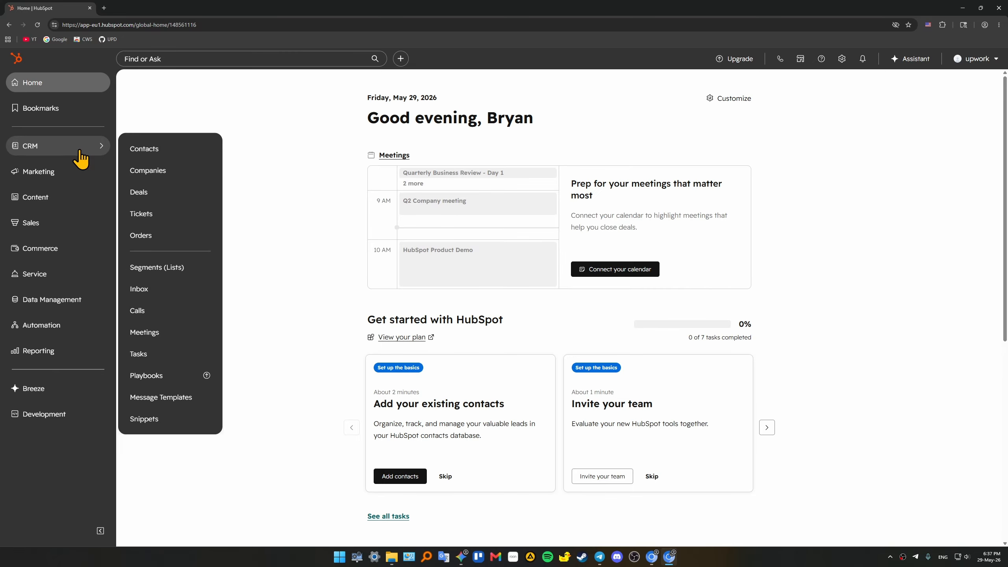
{"action": "left_click", "coordinate": [156, 148]}
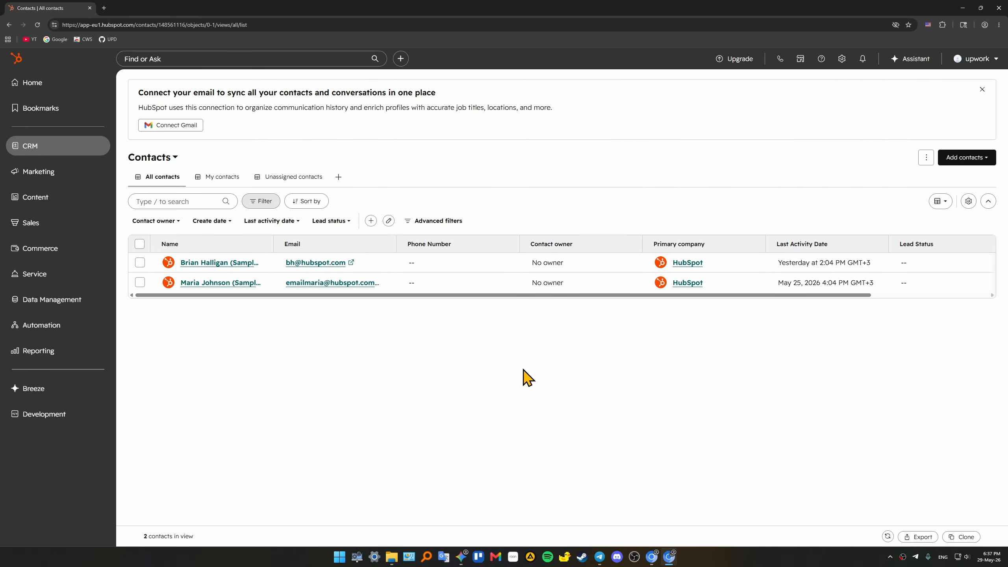
Create a first contact through the guided setup using the prefilled details and default properties, and open its contact record
{"action": "left_click", "coordinate": [983, 161]}
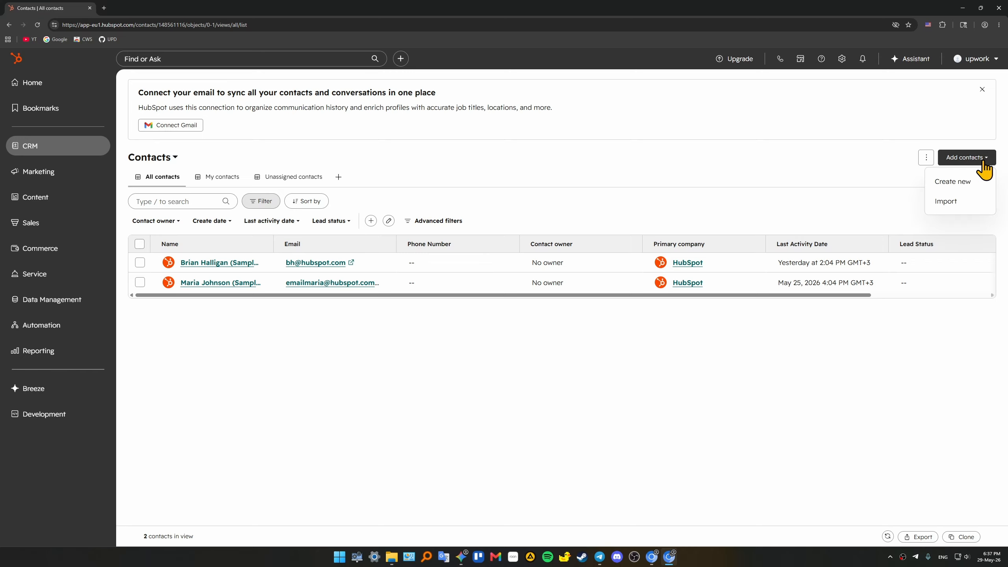
{"action": "left_click", "coordinate": [971, 182]}
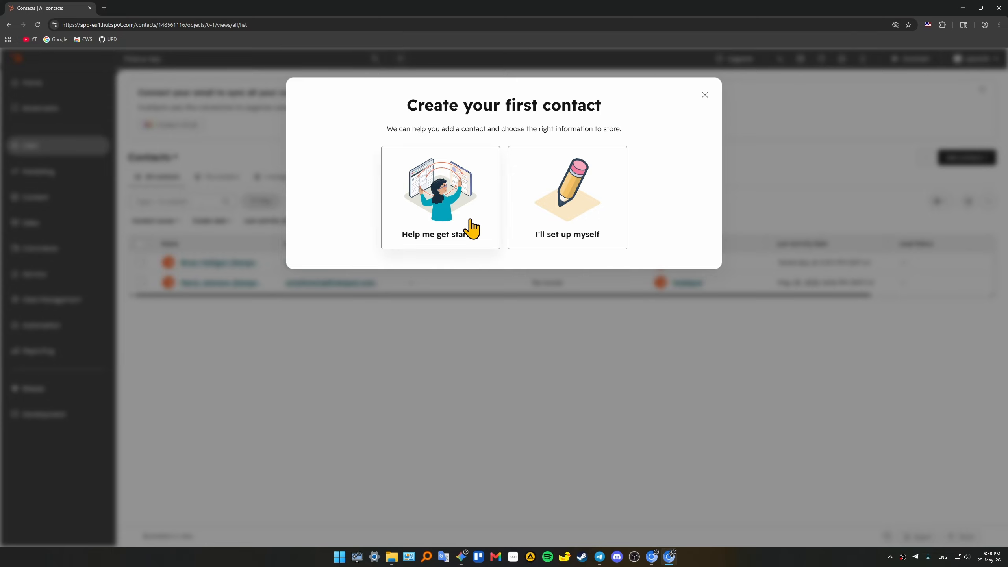
{"action": "left_click", "coordinate": [442, 214]}
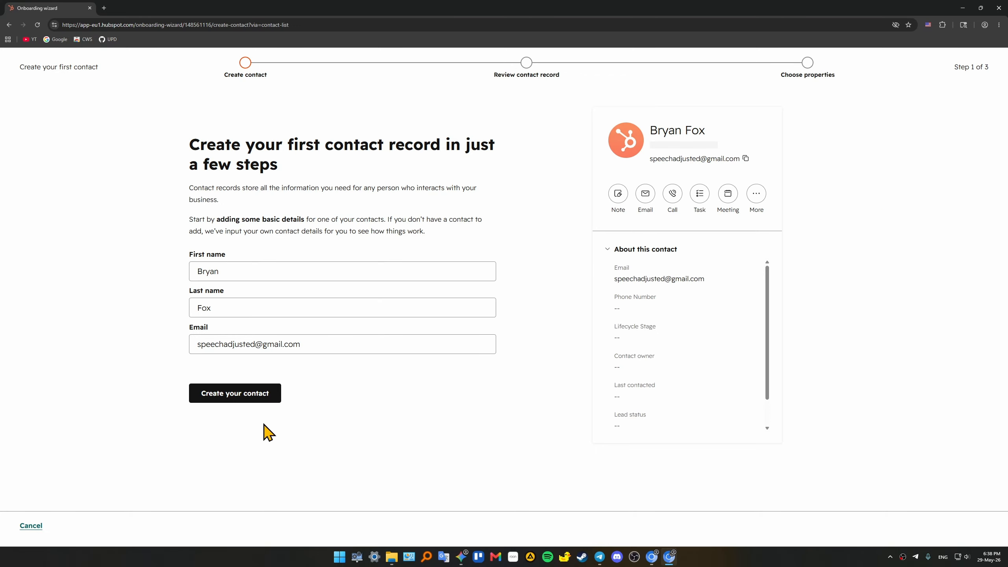
{"action": "left_click", "coordinate": [263, 392]}
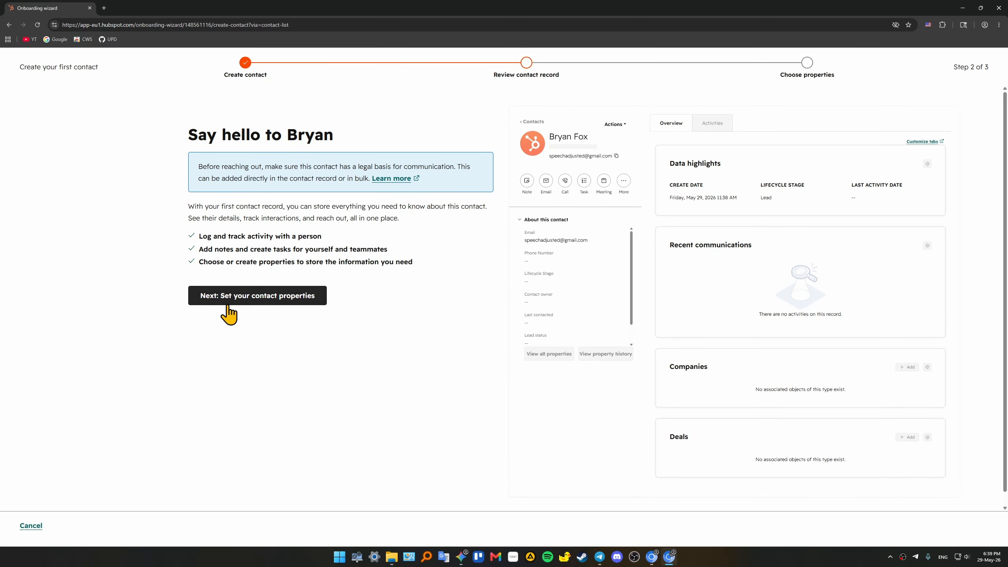
{"action": "left_click", "coordinate": [283, 300]}
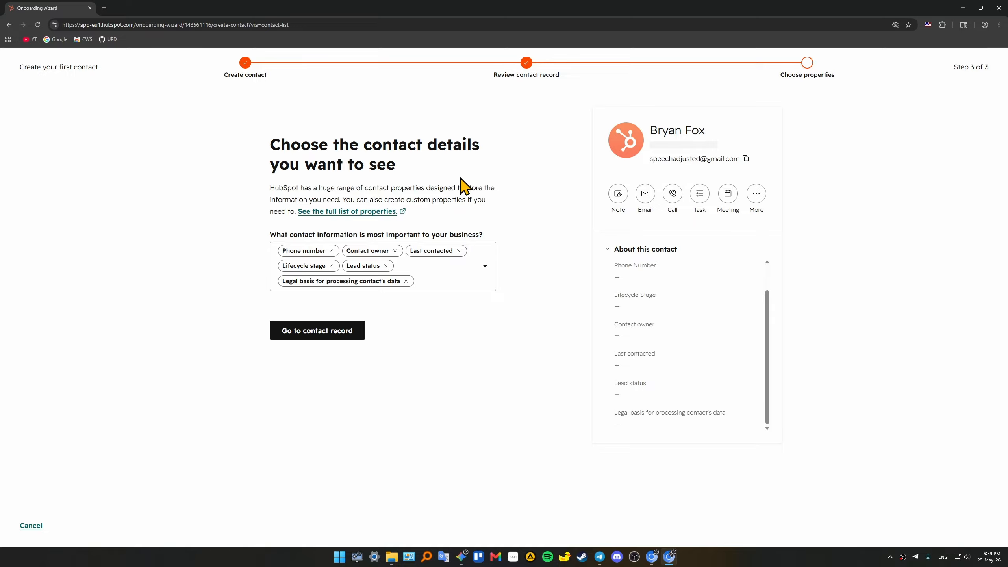
{"action": "left_click", "coordinate": [342, 337]}
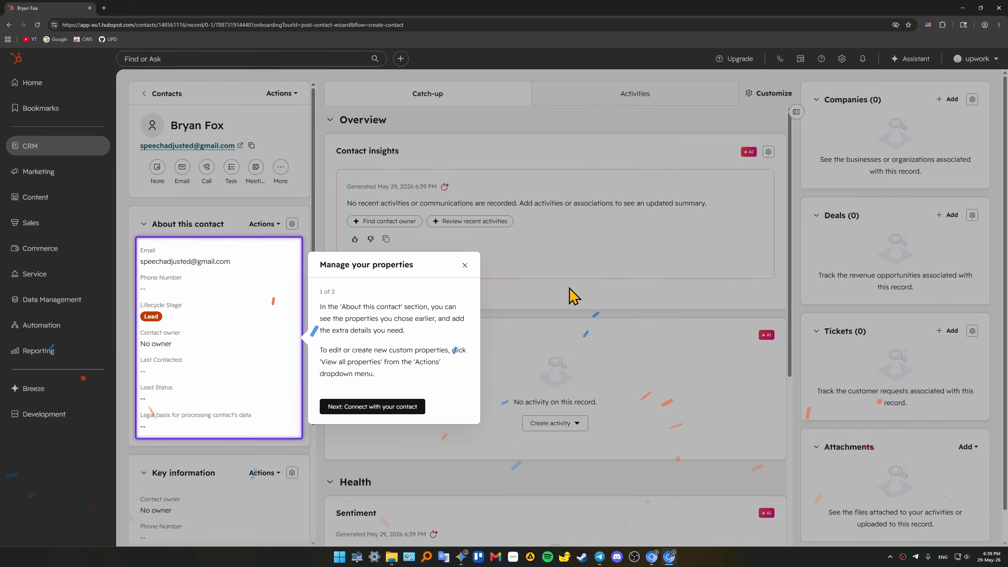
{"action": "left_click", "coordinate": [562, 299]}
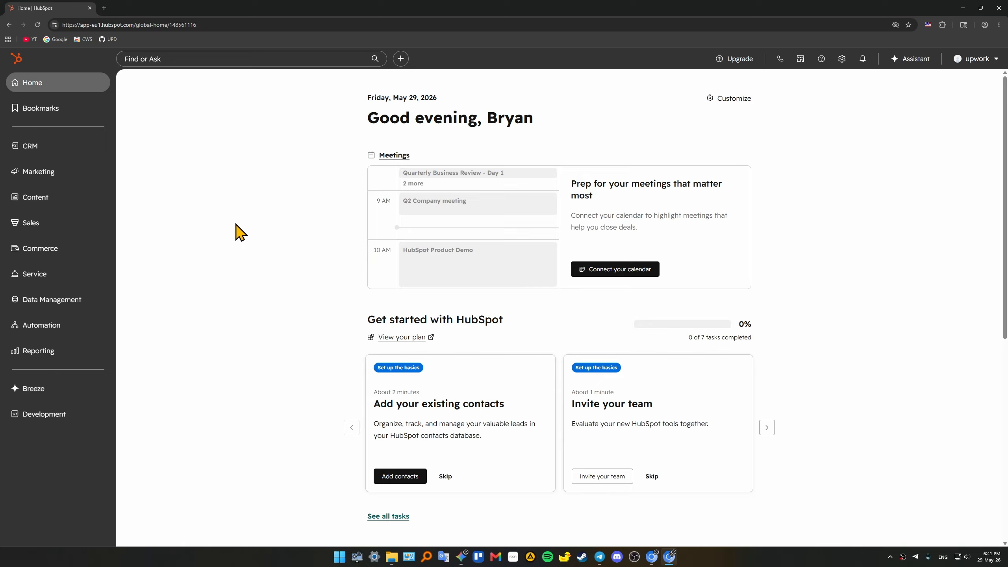
Open the CRM deals board, start a new deal and look over the Create Deal form's fields
{"action": "mouse_move", "coordinate": [84, 157]}
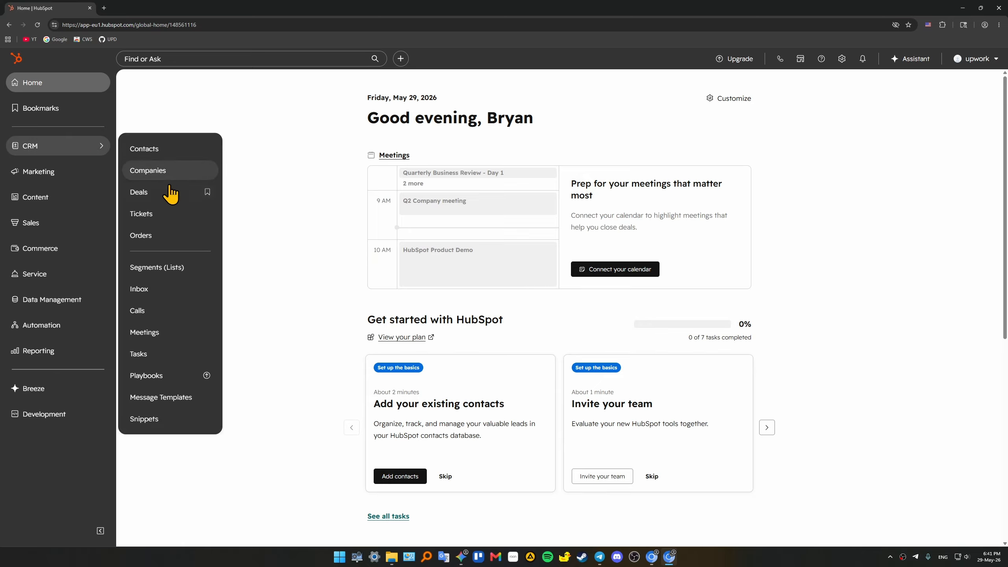
{"action": "left_click", "coordinate": [161, 199]}
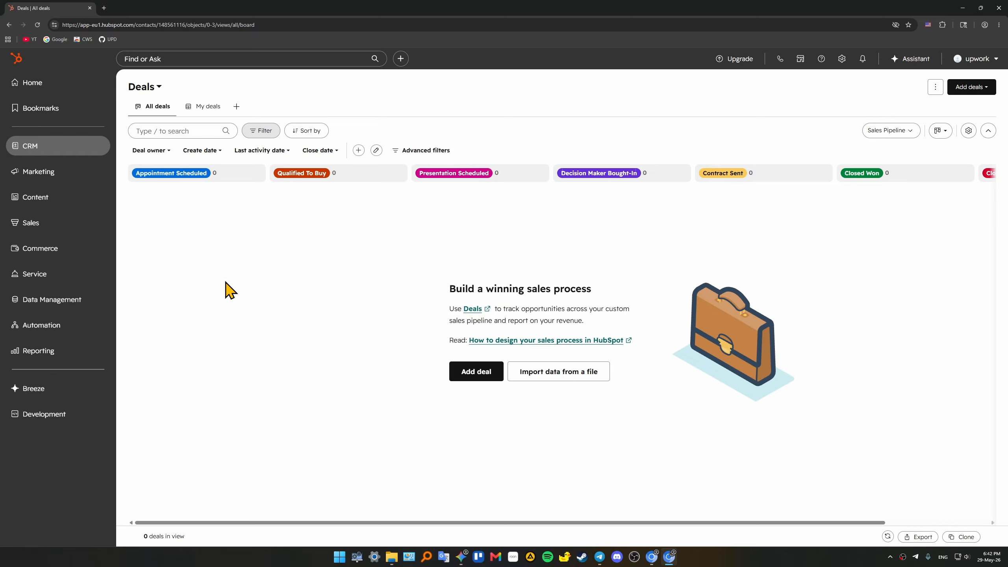
{"action": "left_click", "coordinate": [478, 375]}
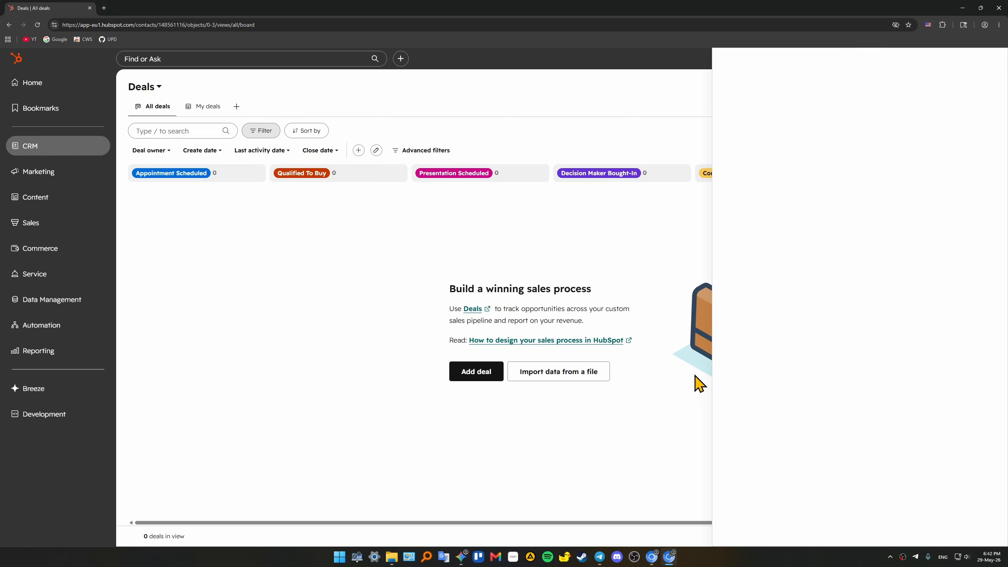
{"action": "scroll", "coordinate": [873, 382], "scroll_direction": "down", "scroll_amount": 5}
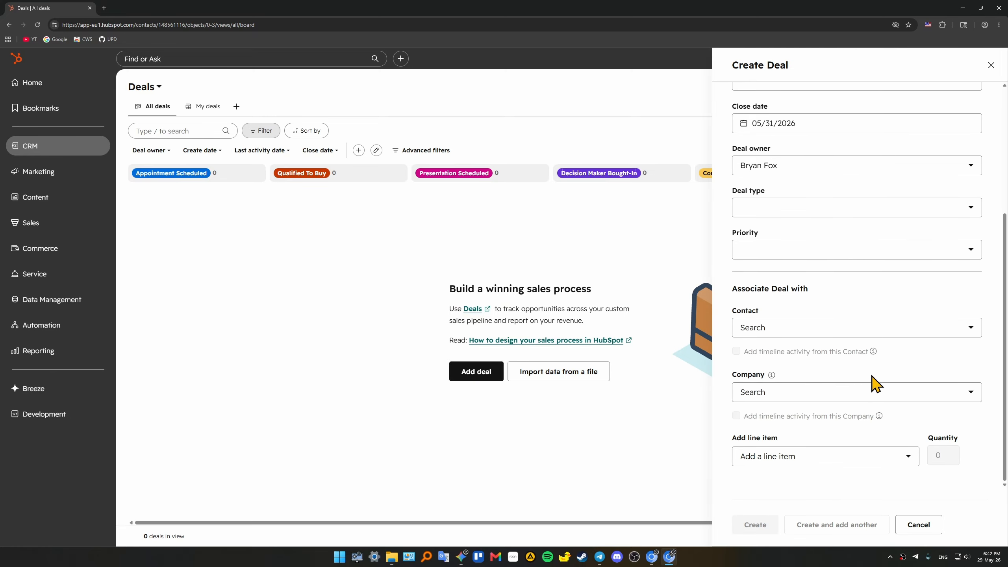
{"action": "scroll", "coordinate": [875, 361], "scroll_direction": "up", "scroll_amount": 5}
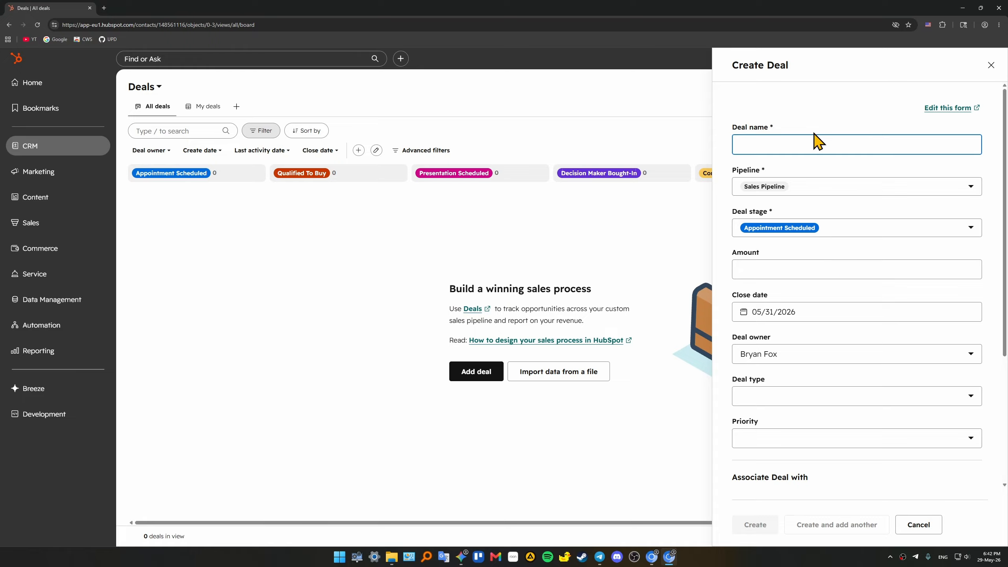
Review the new deal's pipeline choices, amount, close date, owner and association fields, and leave the form without creating a deal
{"action": "left_click", "coordinate": [954, 187]}
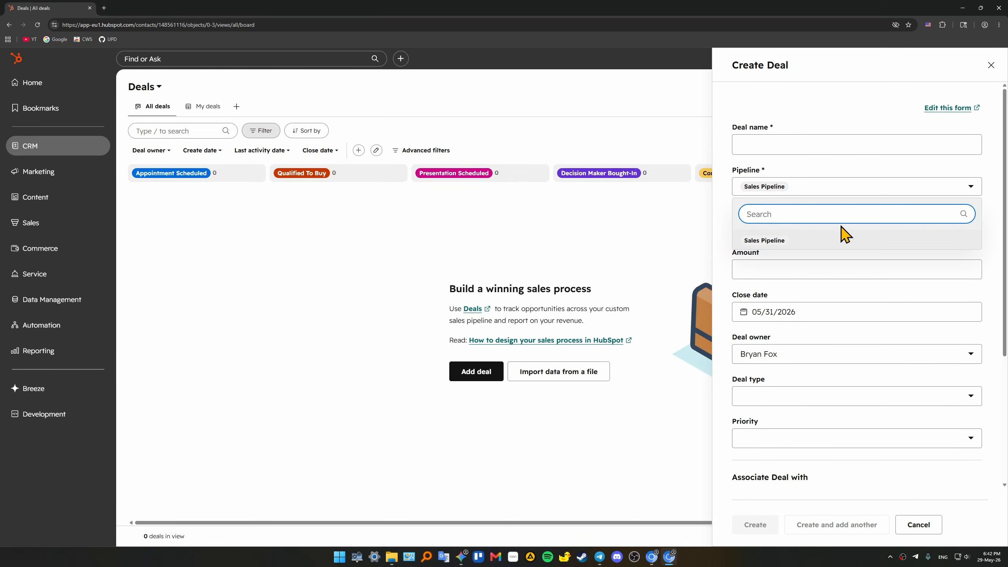
{"action": "left_click", "coordinate": [1000, 244]}
{"action": "scroll", "coordinate": [901, 276], "scroll_direction": "down", "scroll_amount": 2}
{"action": "left_click", "coordinate": [822, 189]}
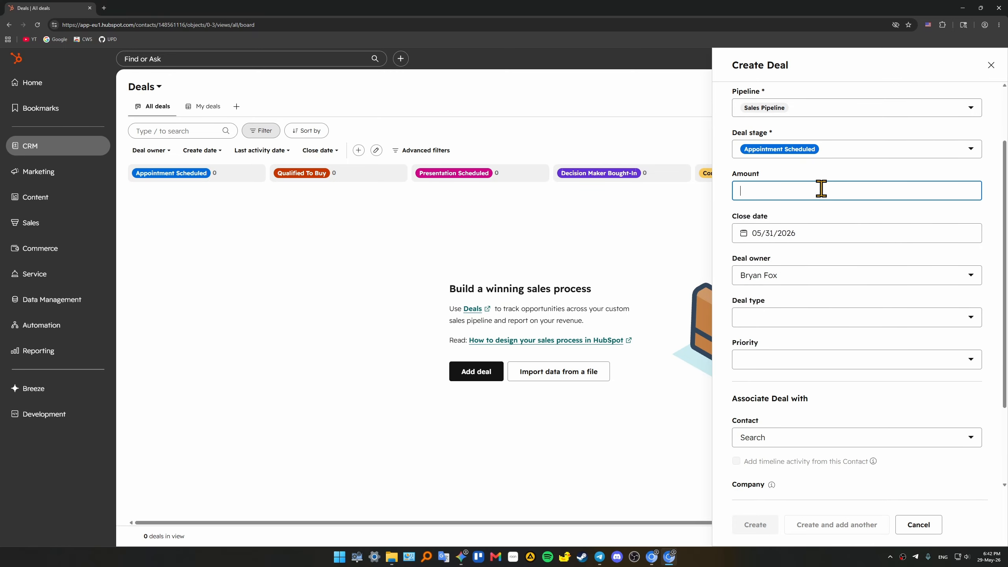
{"action": "left_click", "coordinate": [989, 228]}
{"action": "scroll", "coordinate": [804, 258], "scroll_direction": "down", "scroll_amount": 3}
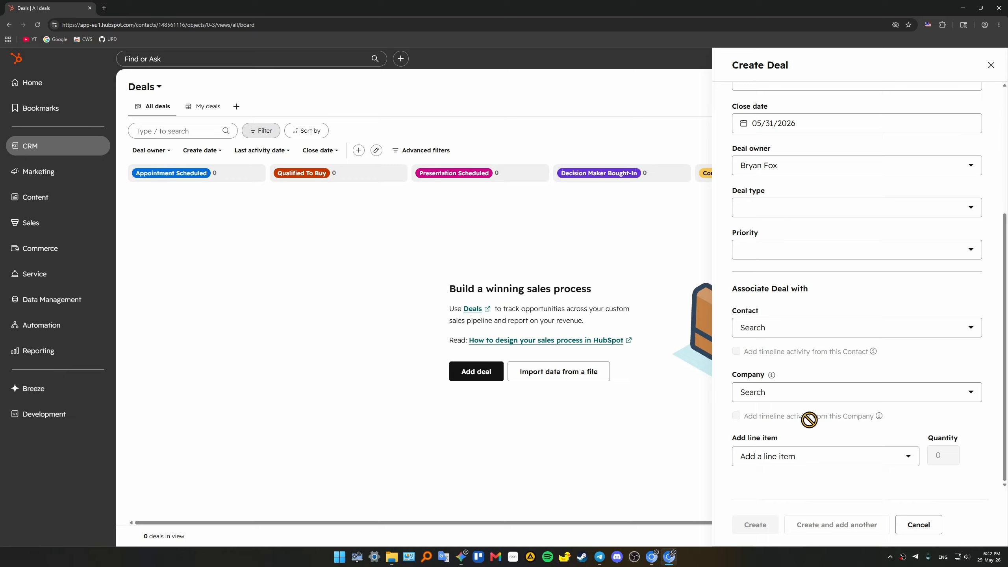
{"action": "left_click", "coordinate": [641, 405]}
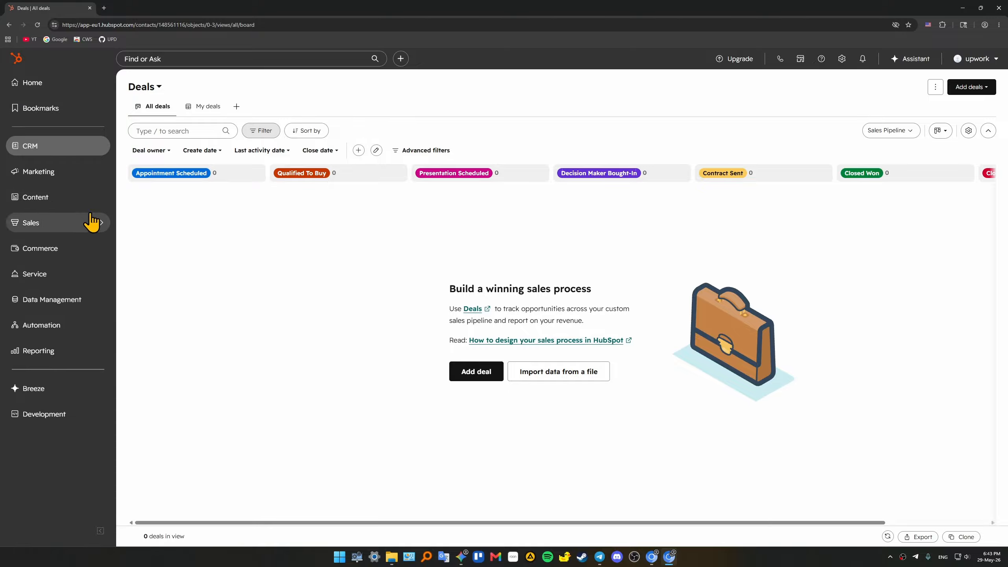
Create a marketing form in the Form Editor from the Contact Us template, and return to the forms list
{"action": "mouse_move", "coordinate": [71, 173]}
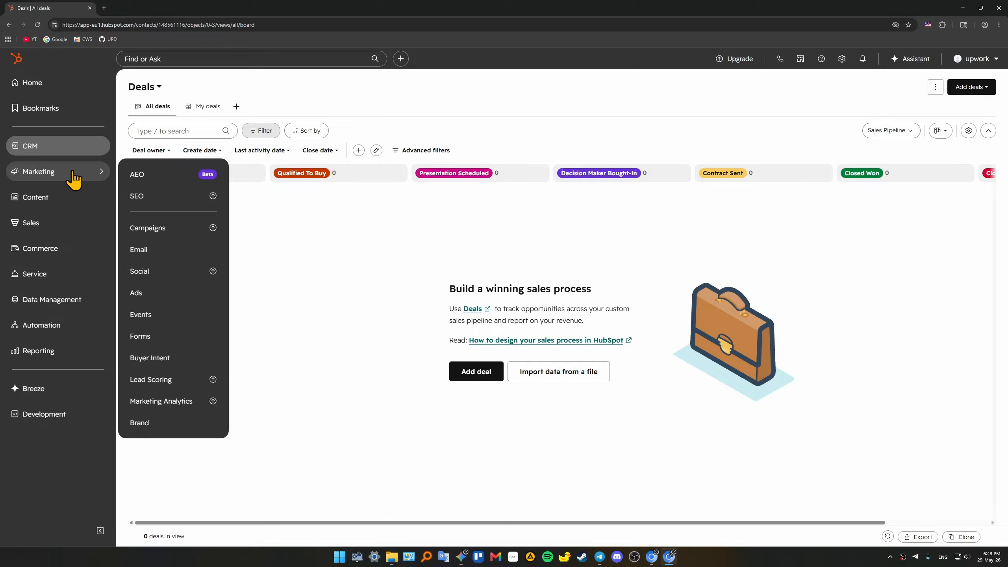
{"action": "left_click", "coordinate": [196, 341]}
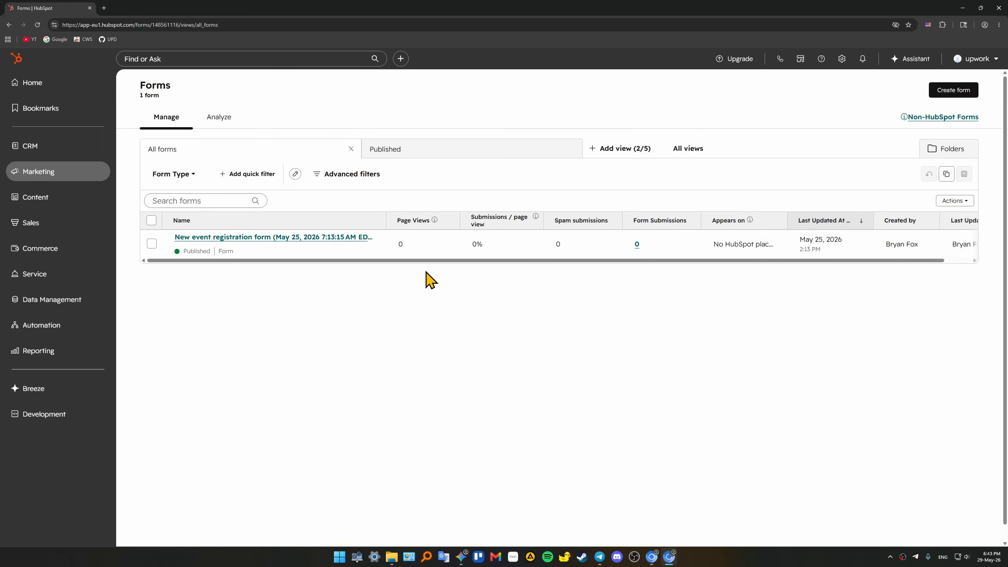
{"action": "left_click", "coordinate": [956, 95]}
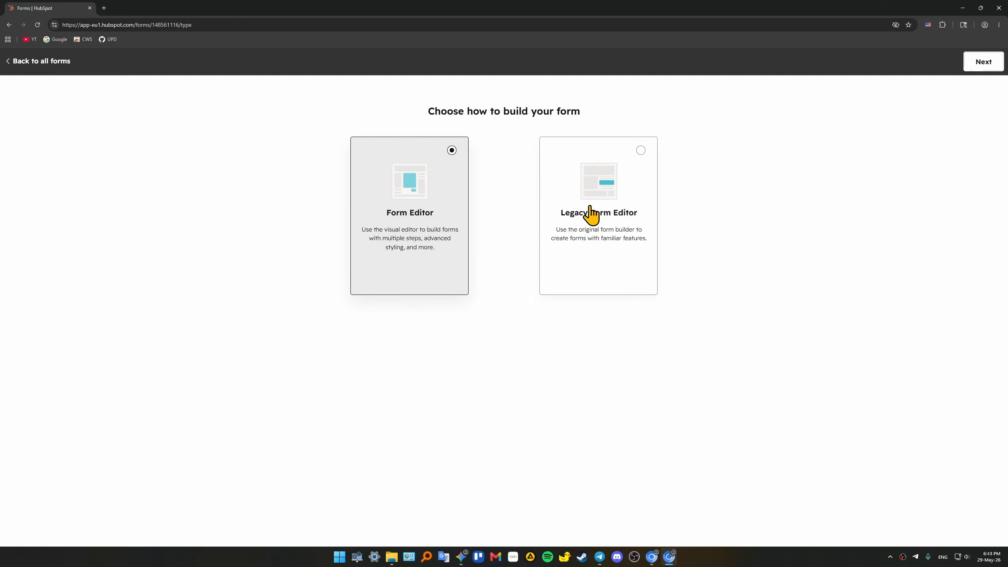
{"action": "left_click", "coordinate": [985, 64]}
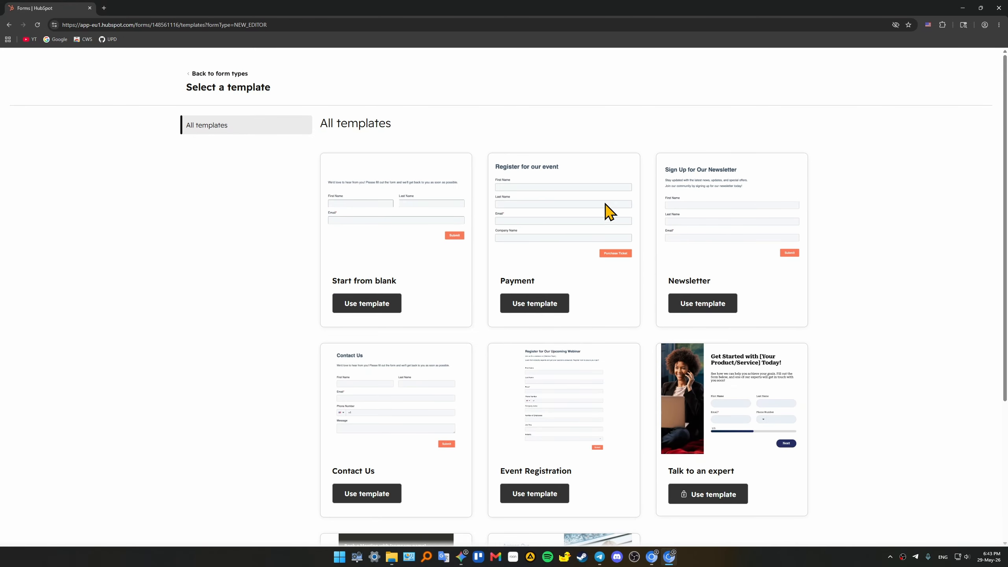
{"action": "scroll", "coordinate": [868, 215], "scroll_direction": "down", "scroll_amount": 4}
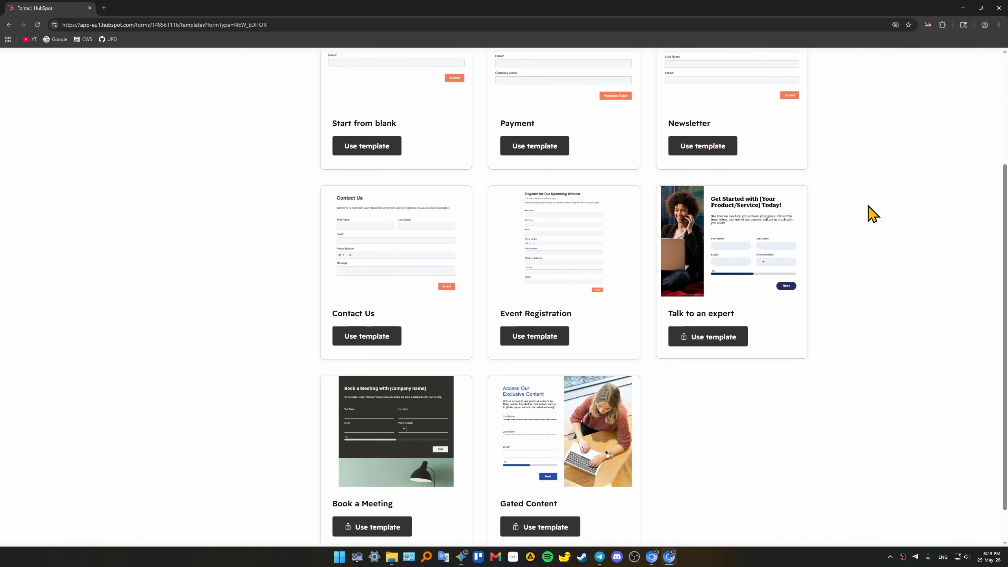
{"action": "scroll", "coordinate": [868, 215], "scroll_direction": "up", "scroll_amount": 2}
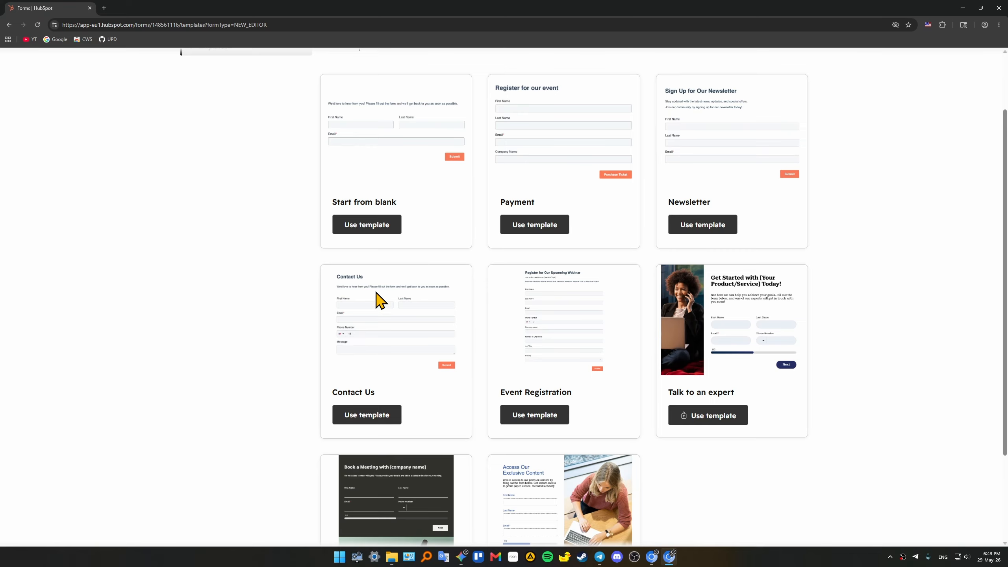
{"action": "left_click", "coordinate": [399, 428]}
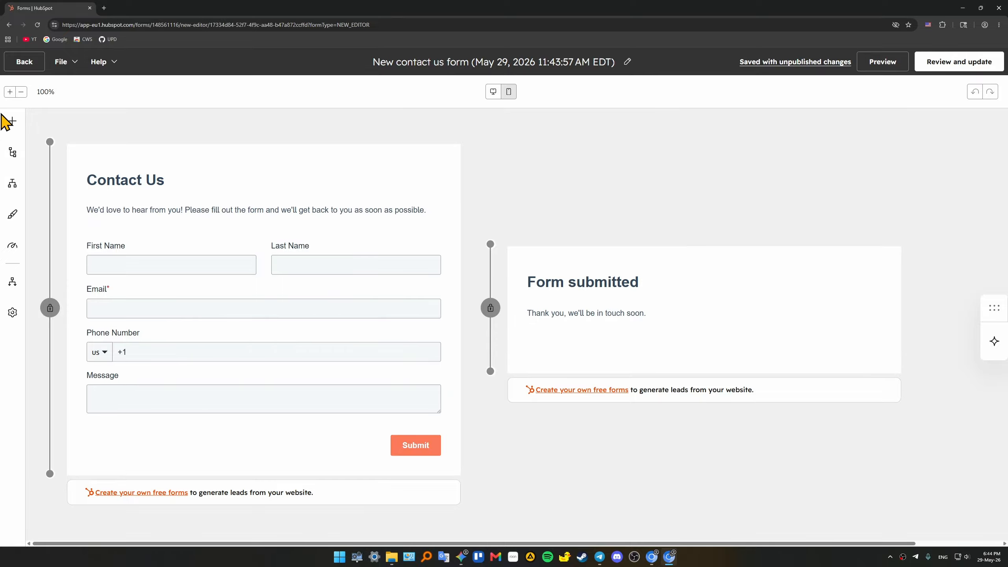
{"action": "left_click", "coordinate": [22, 64]}
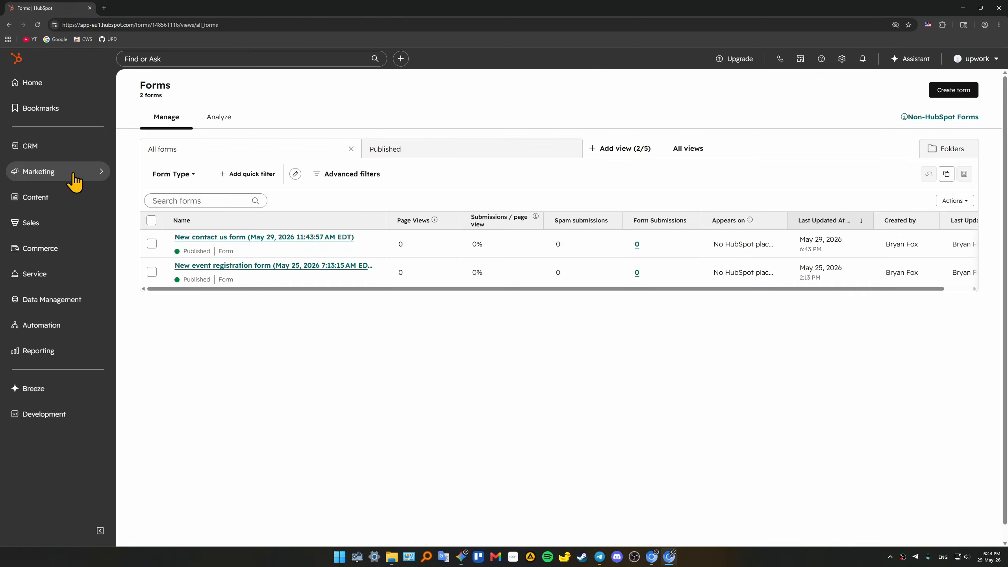
View the CRM Segments page and its segment creation, and open the automation Workflows page
{"action": "left_click", "coordinate": [74, 179]}
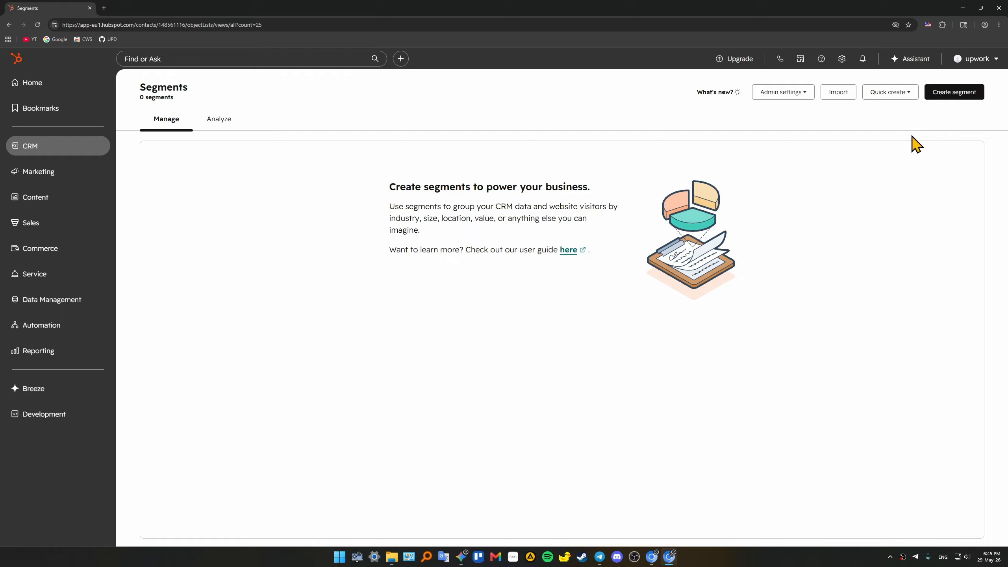
{"action": "left_click", "coordinate": [955, 93]}
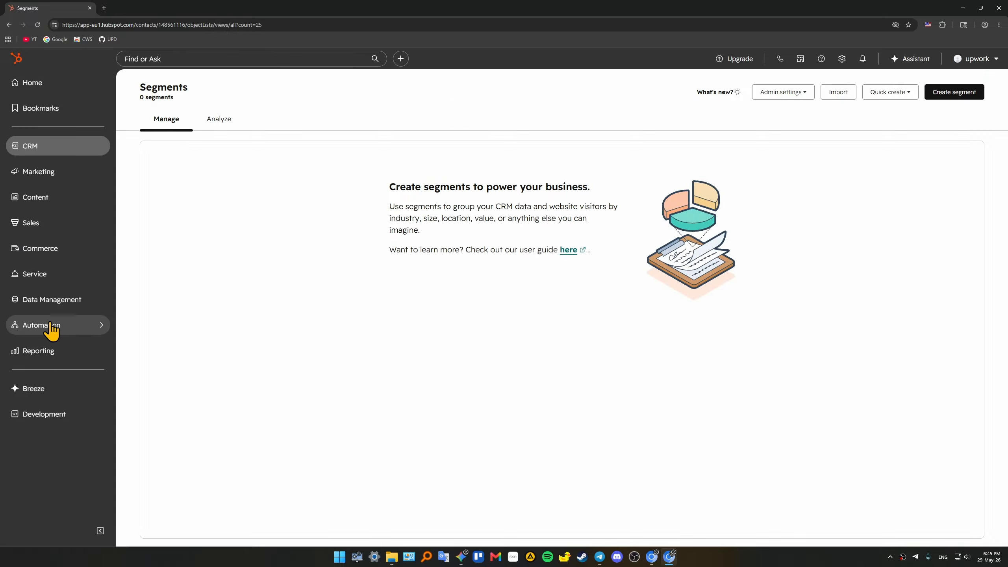
{"action": "mouse_move", "coordinate": [51, 330]}
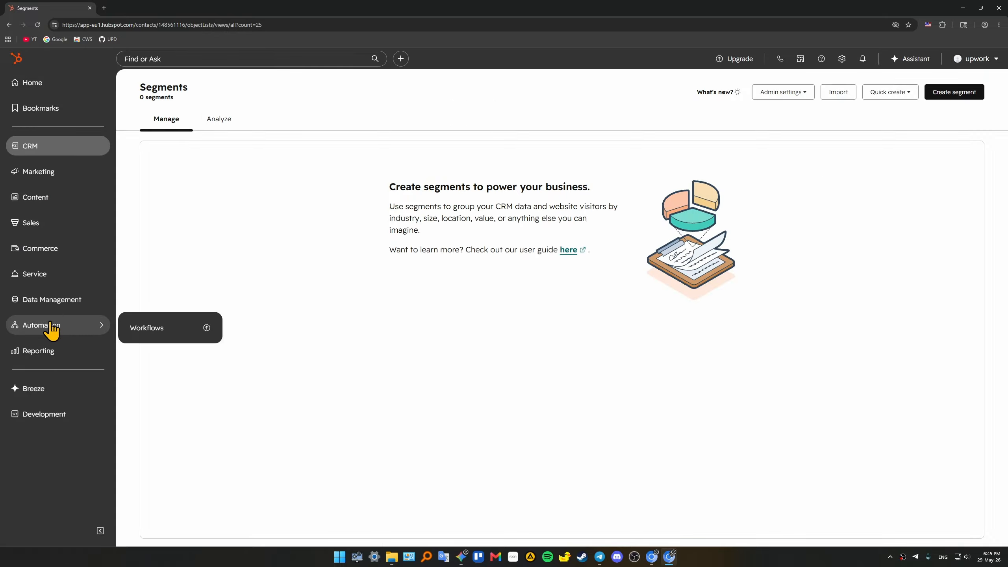
{"action": "left_click", "coordinate": [167, 333]}
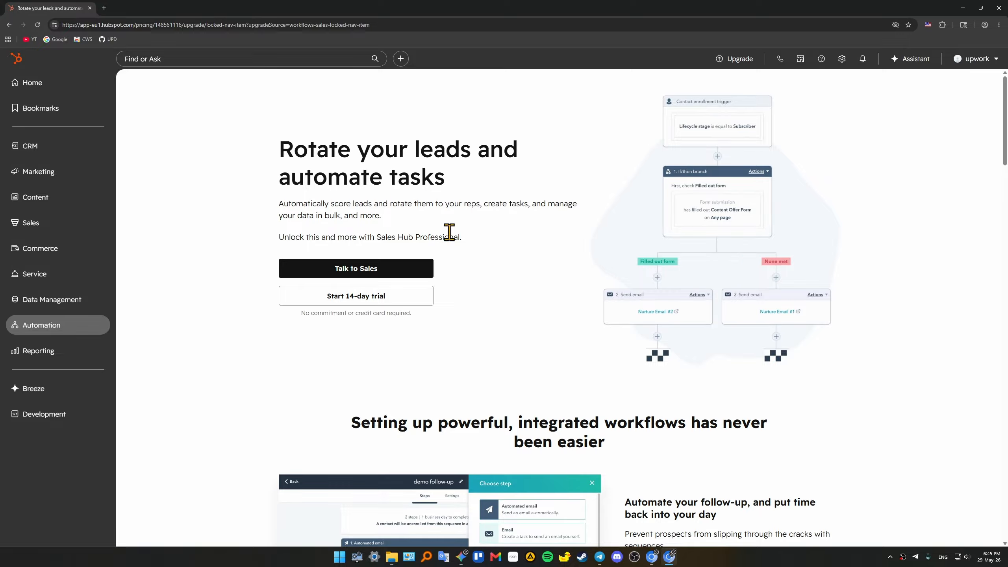